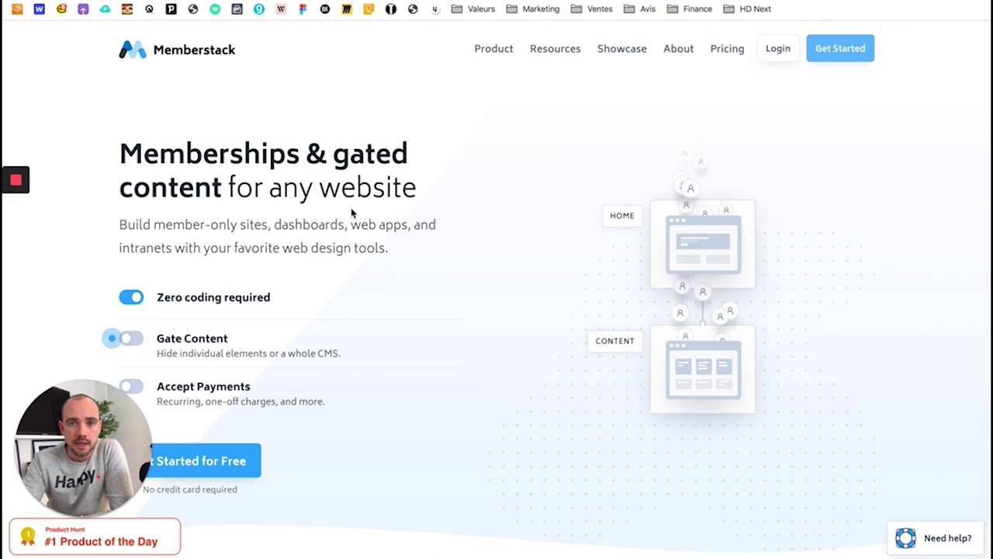
Log in to Memberstack with the saved account e-mail and password and open the Happydesk website's dashboard.
left_click(778, 51)
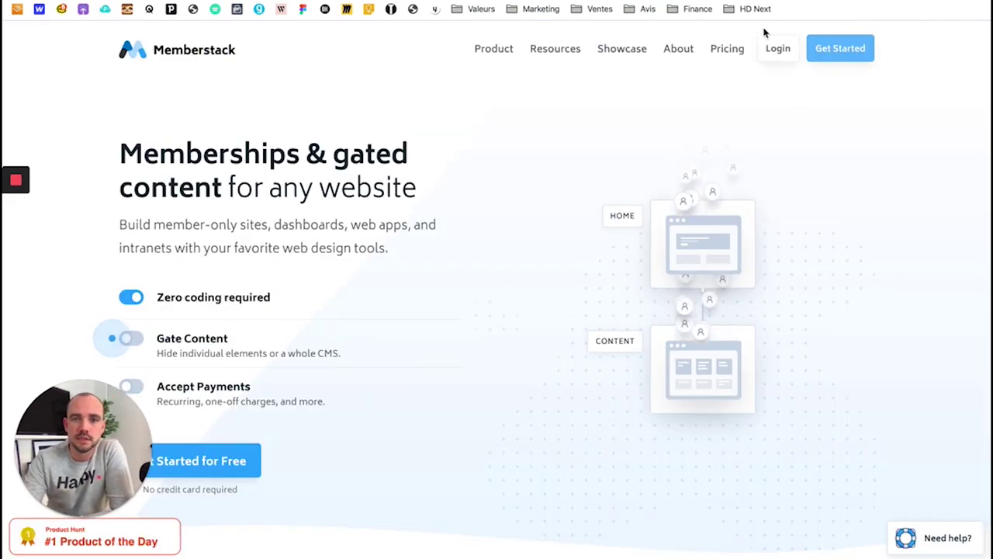
left_click(777, 48)
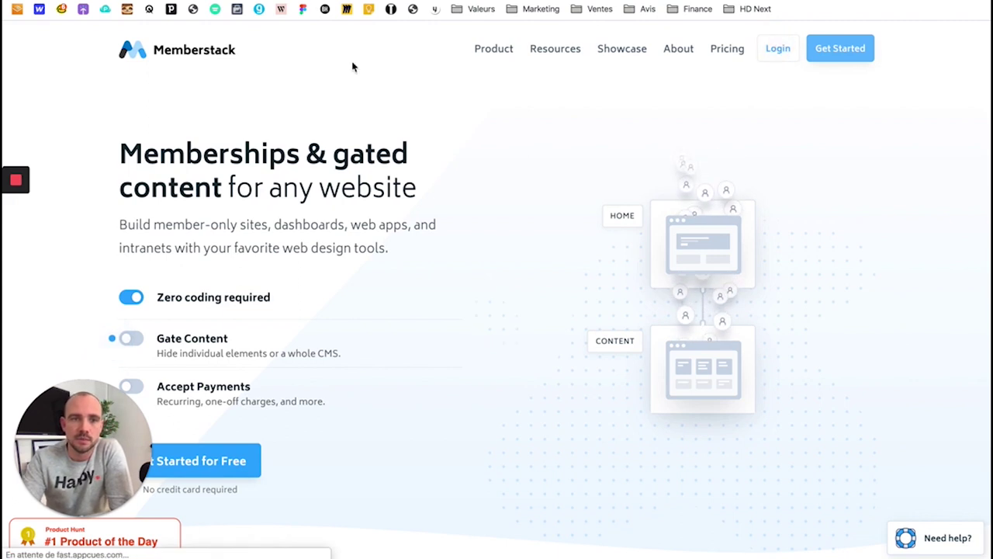
left_click(547, 171)
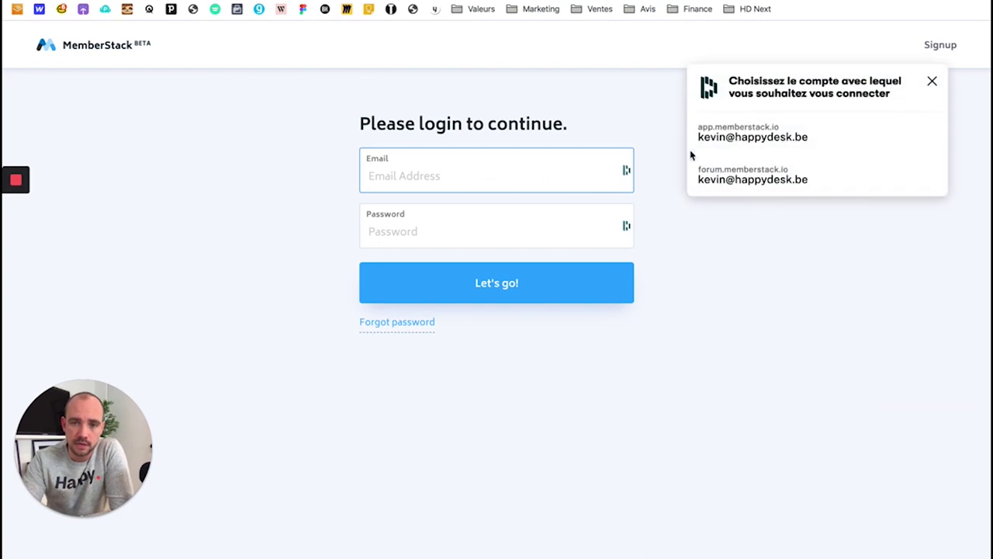
left_click(714, 142)
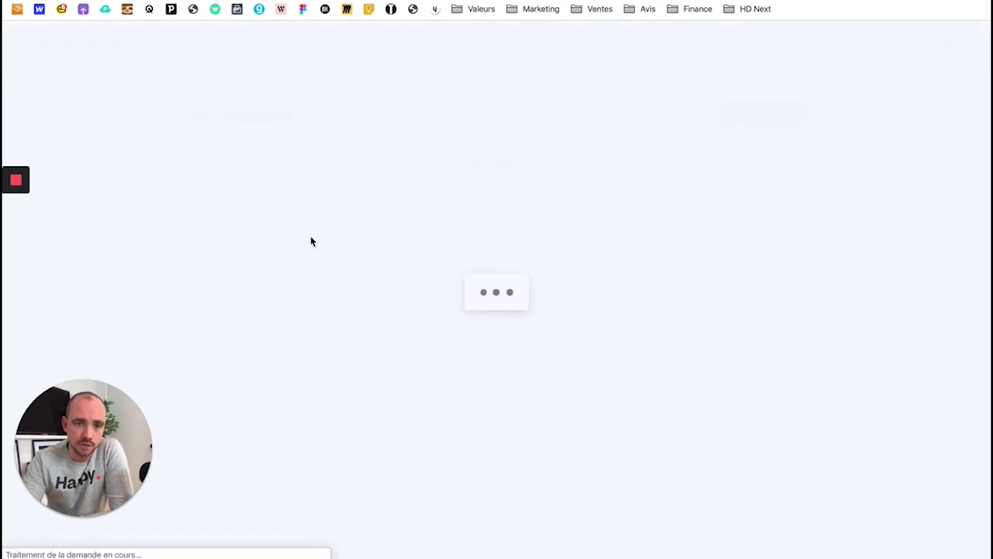
left_click(262, 172)
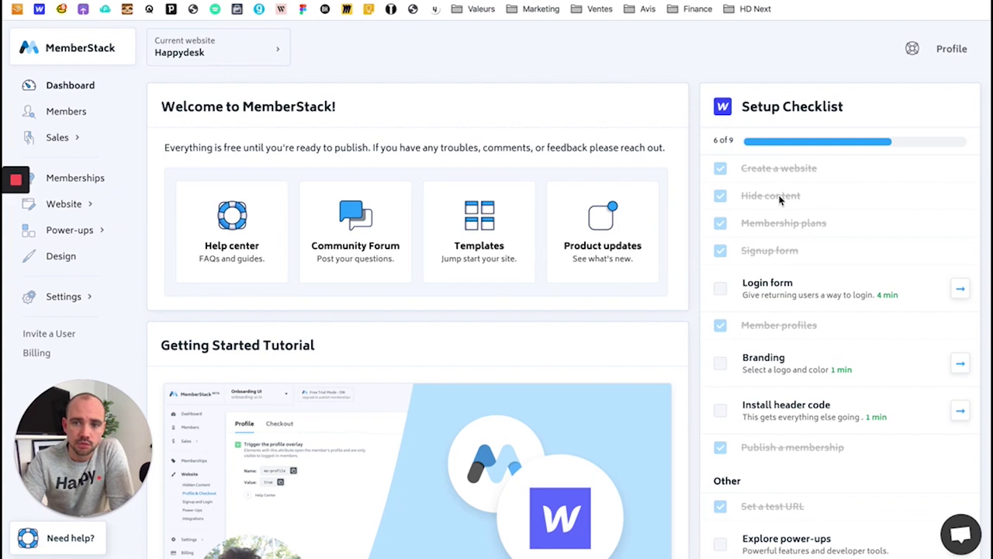
Mark Login form, Branding, Install header code, Explore power-ups, Create a coupon and Invite your team/clients as done in the setup checklist.
scroll(776, 233, "down", 1)
scroll(761, 265, "down", 4)
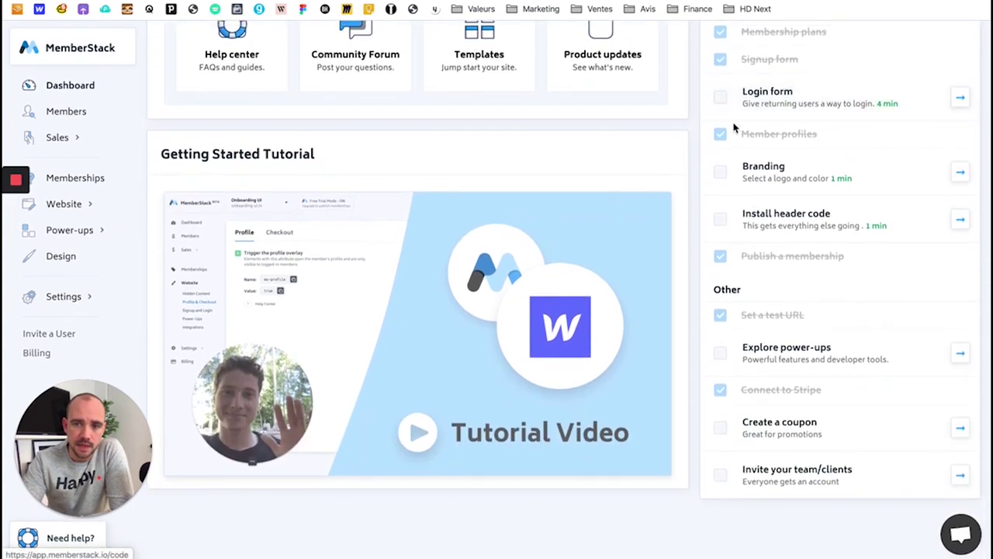
left_click(721, 97)
left_click(721, 158)
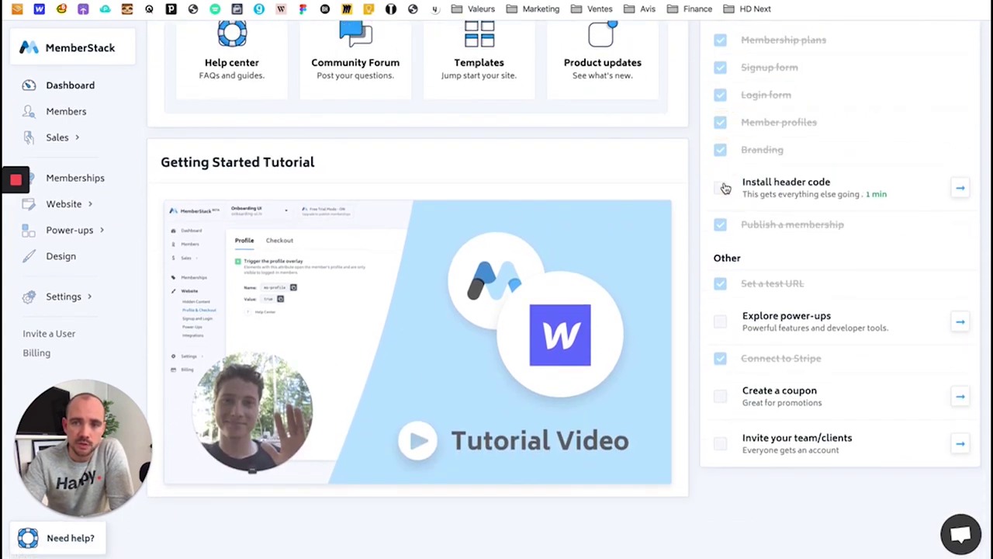
left_click(721, 187)
left_click(718, 296)
left_click(720, 351)
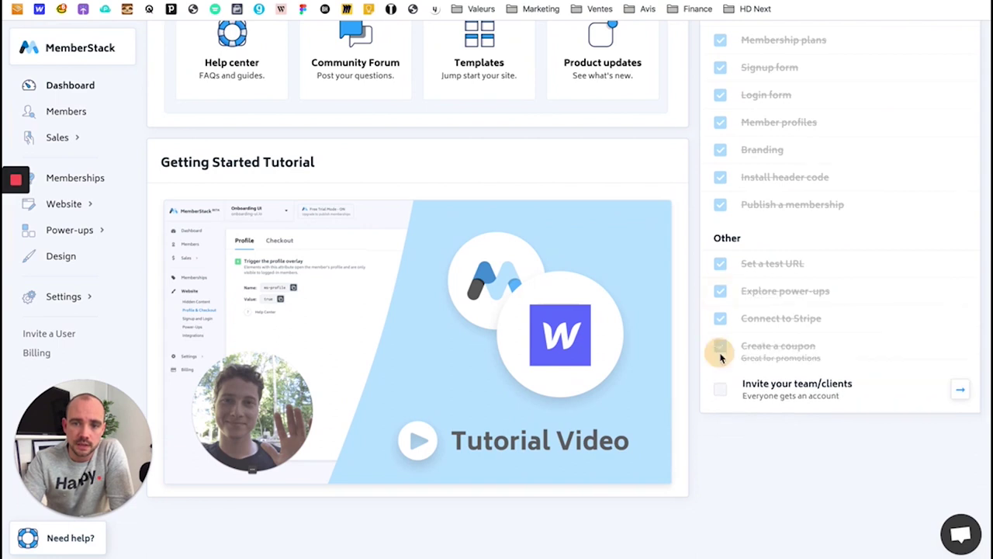
left_click(720, 384)
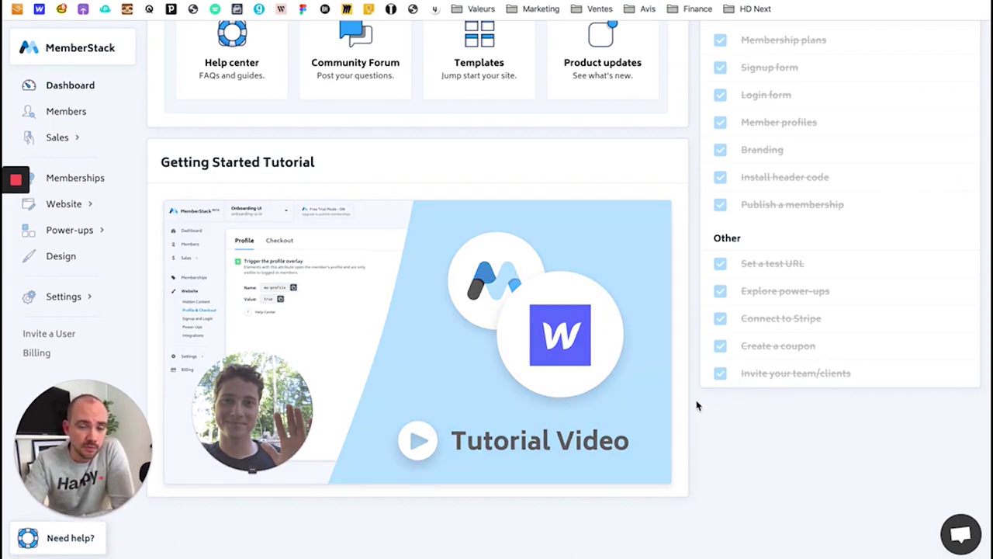
Open the Memberstack templates gallery and look through the free membership templates, forms and pricing tables.
scroll(696, 405, "up", 3)
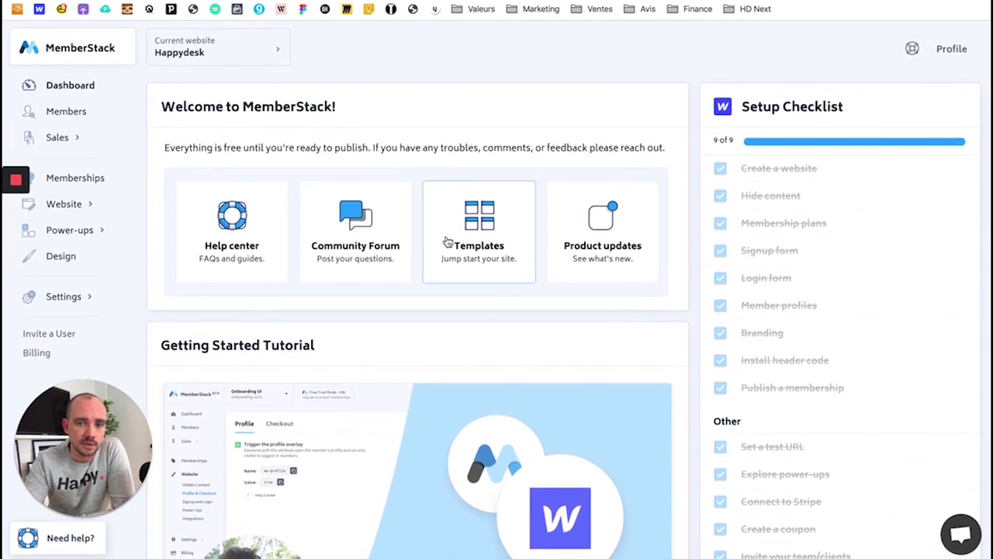
left_click(470, 226)
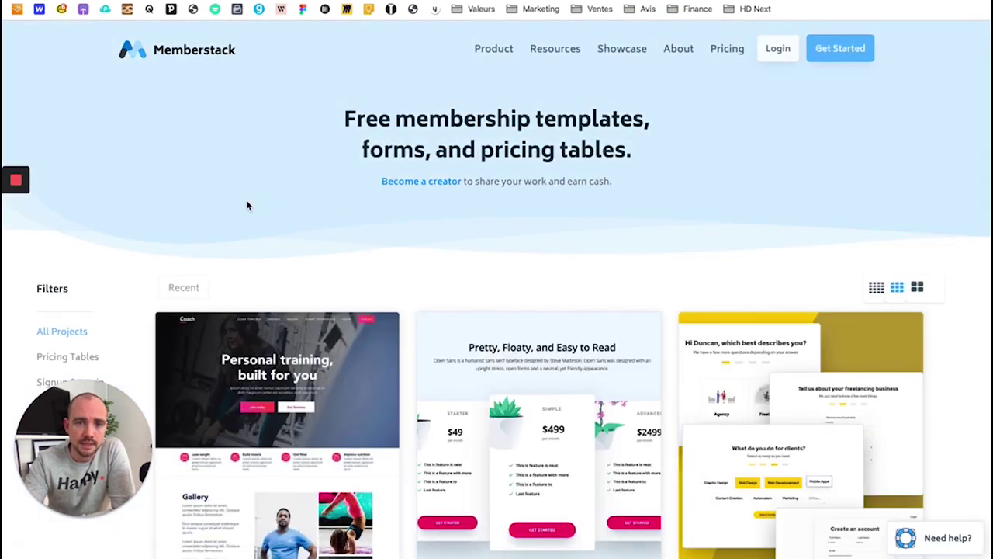
scroll(250, 205, "down", 1)
scroll(250, 205, "down", 3)
scroll(244, 233, "down", 1)
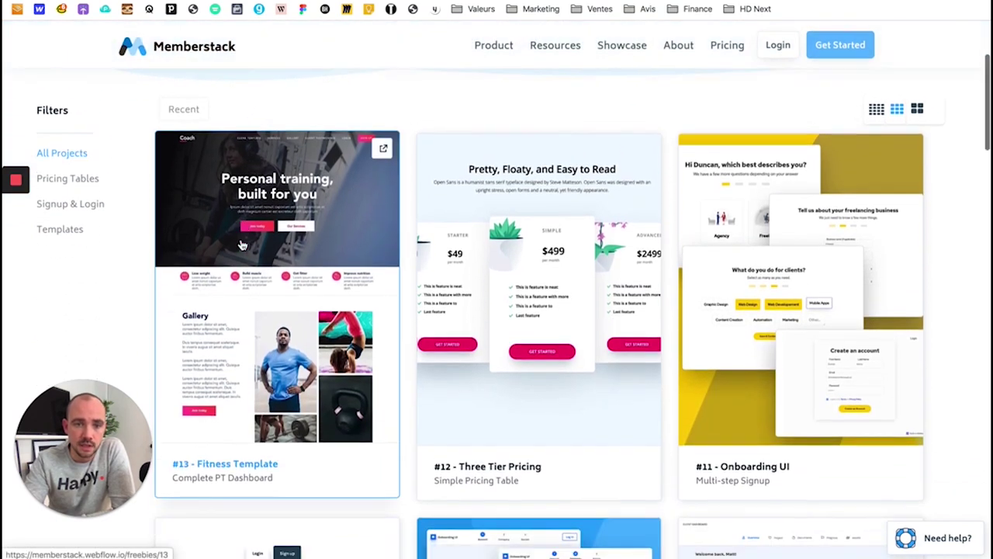
scroll(243, 246, "down", 2)
scroll(590, 261, "up", 1)
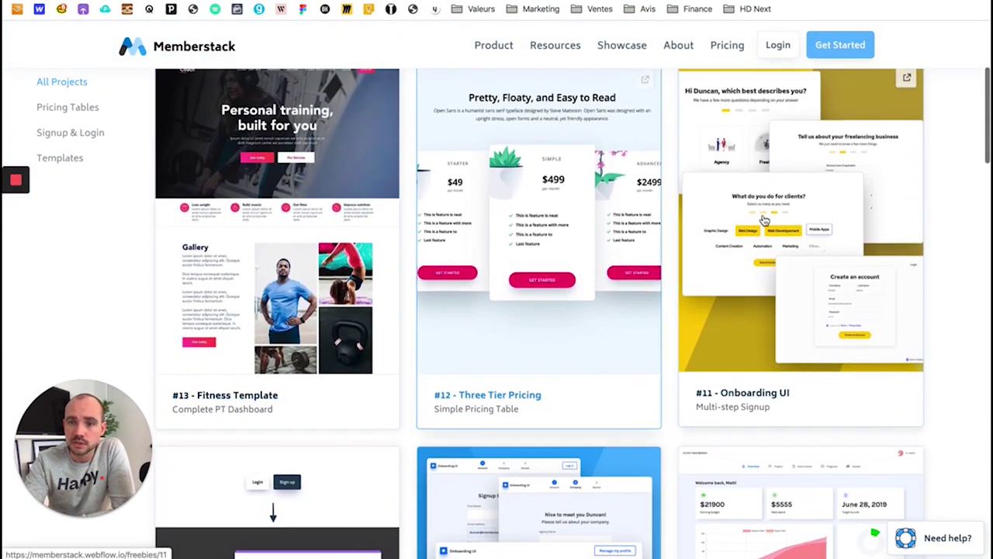
Open the live demo site of the #11 Onboarding UI template and start its free account signup.
left_click(792, 211)
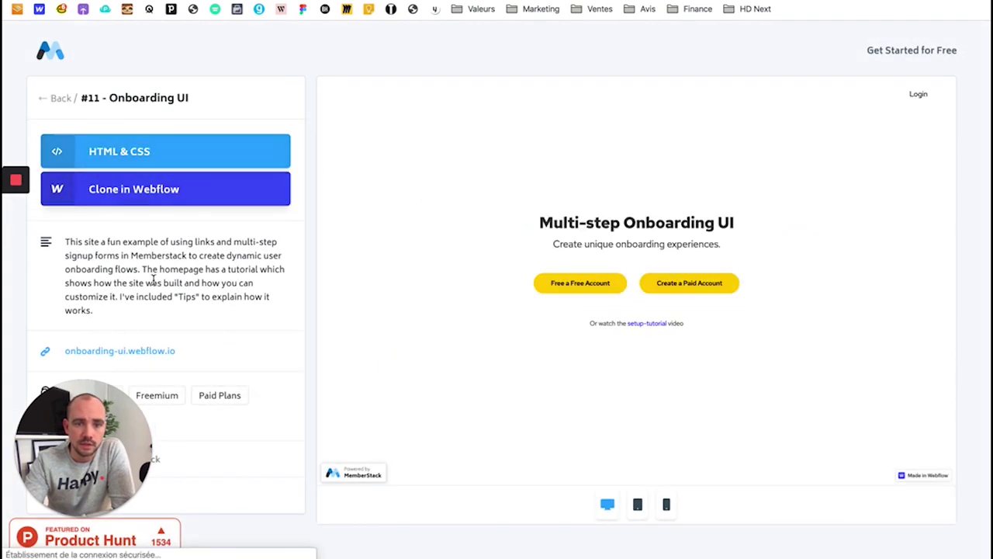
left_click(114, 351)
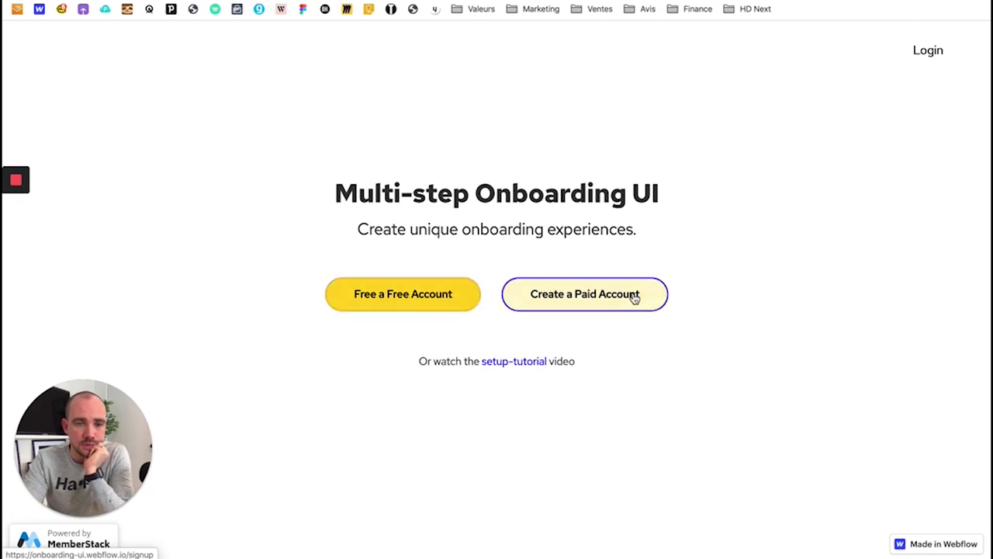
left_click(404, 300)
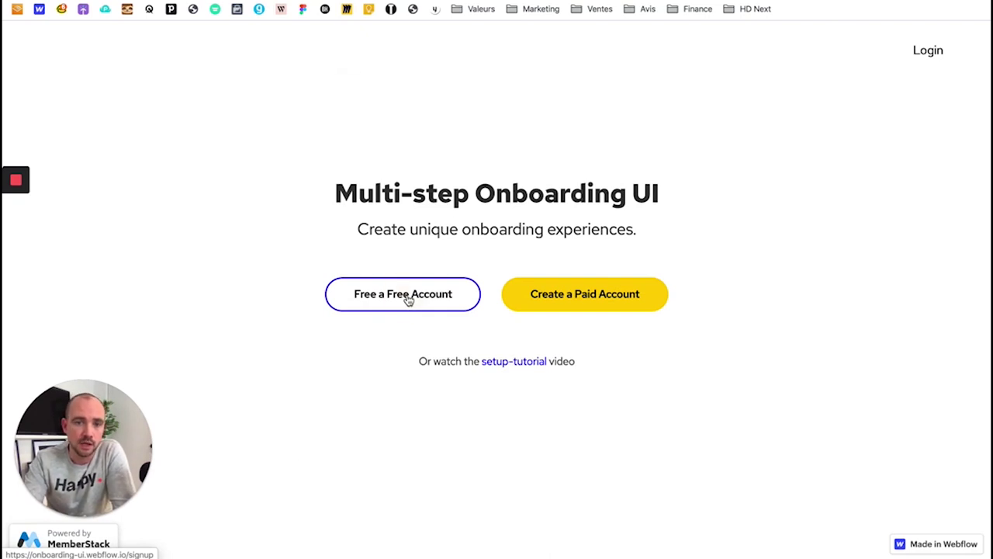
Create the demo account with the first name, last name, e-mail and password filled in and the terms accepted, without saving the password.
left_click(451, 203)
left_click(488, 195)
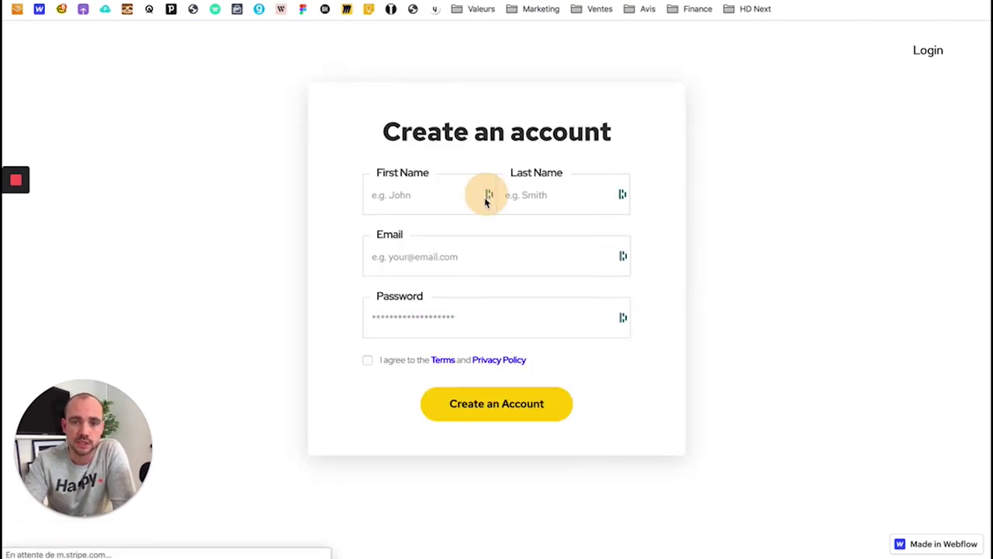
left_click(468, 284)
left_click(623, 317)
left_click(501, 401)
left_click(384, 363)
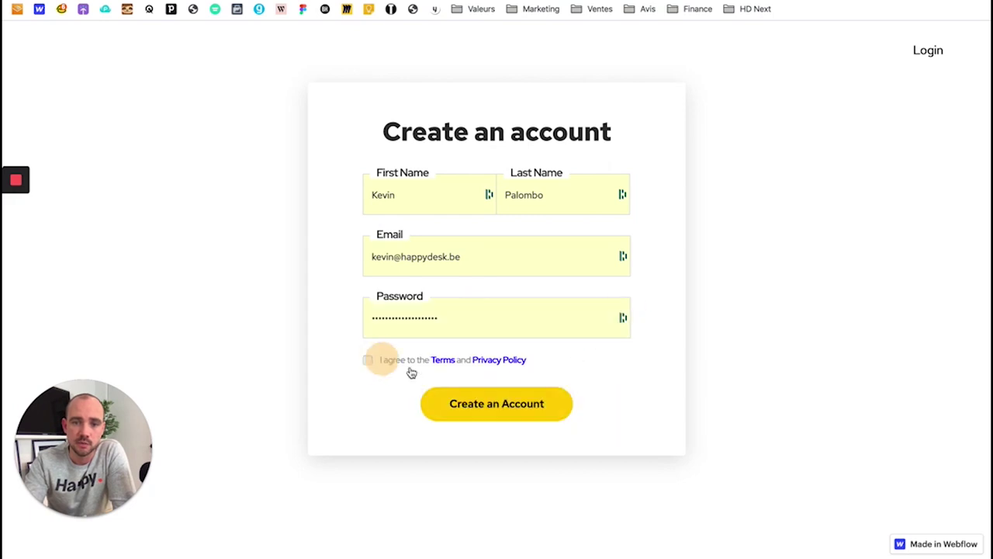
left_click(508, 406)
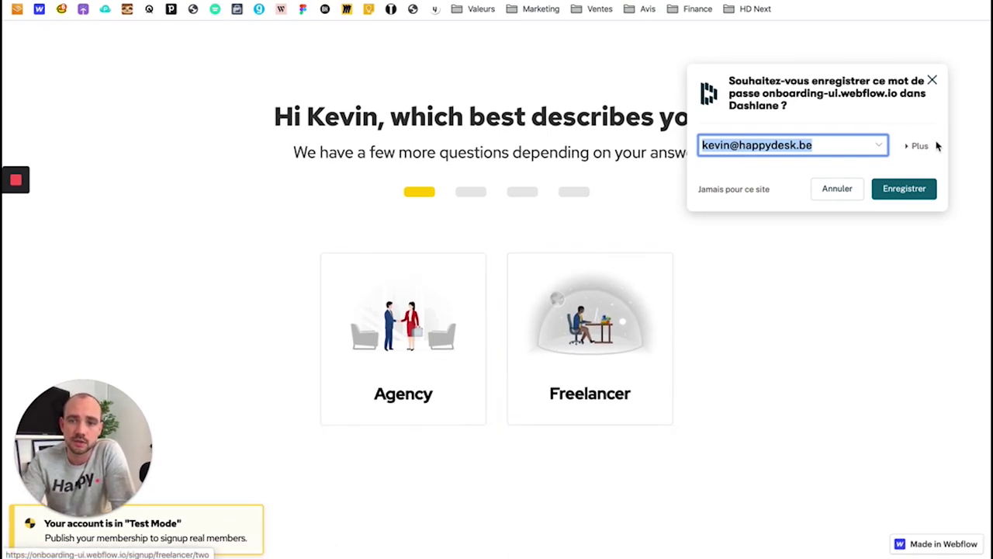
left_click(931, 80)
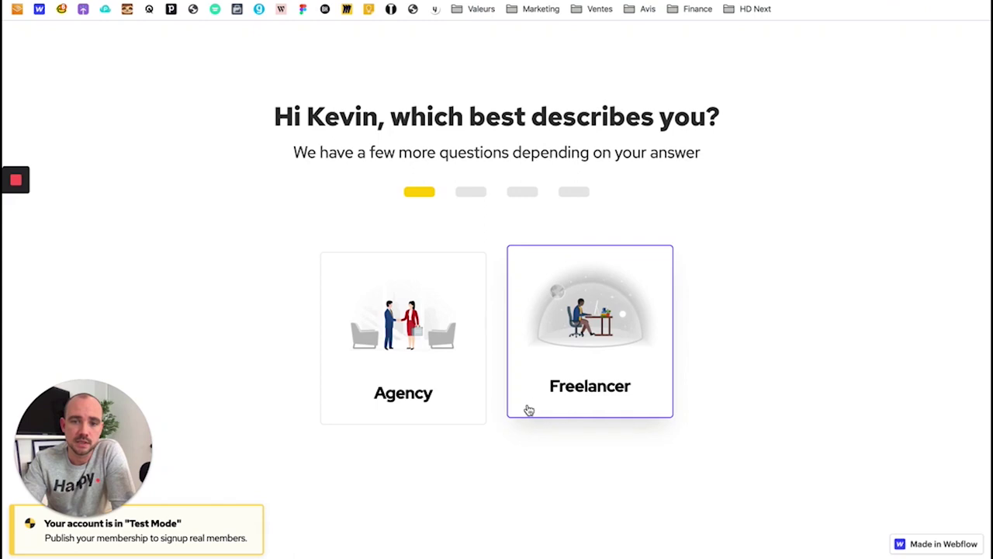
Choose Freelancer in the onboarding and try to continue past the freelancing business form with its fields empty.
left_click(598, 324)
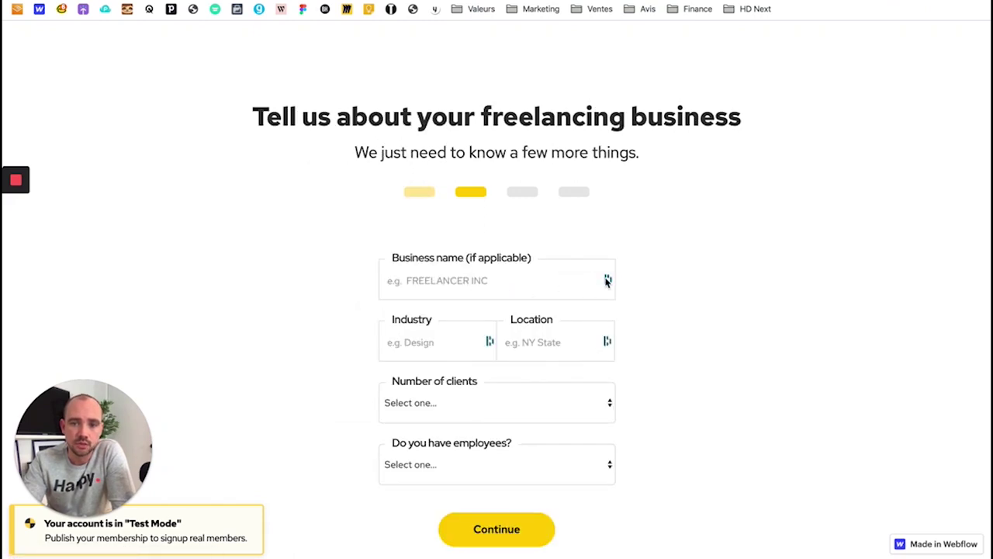
scroll(528, 373, "down", 2)
left_click(506, 470)
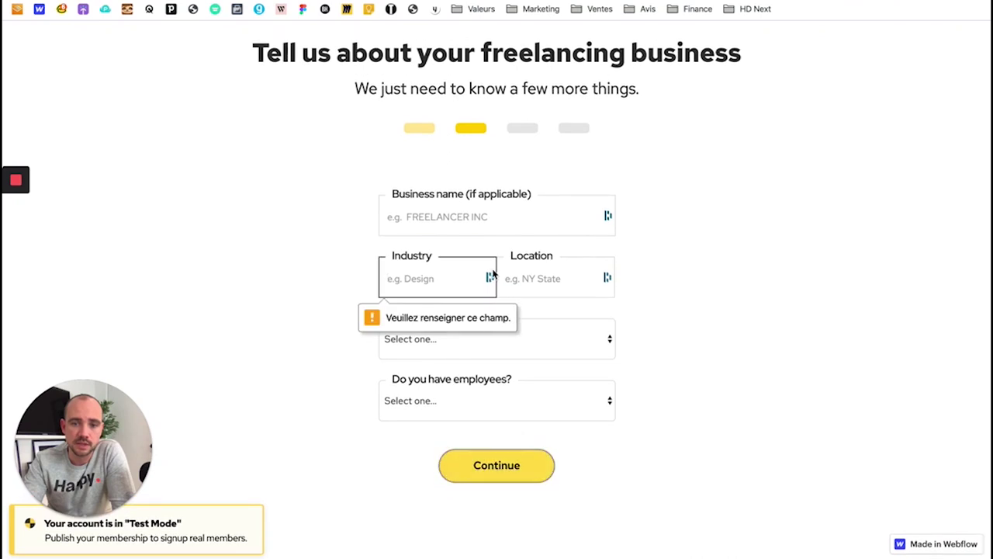
left_click(295, 207)
scroll(303, 208, "up", 2)
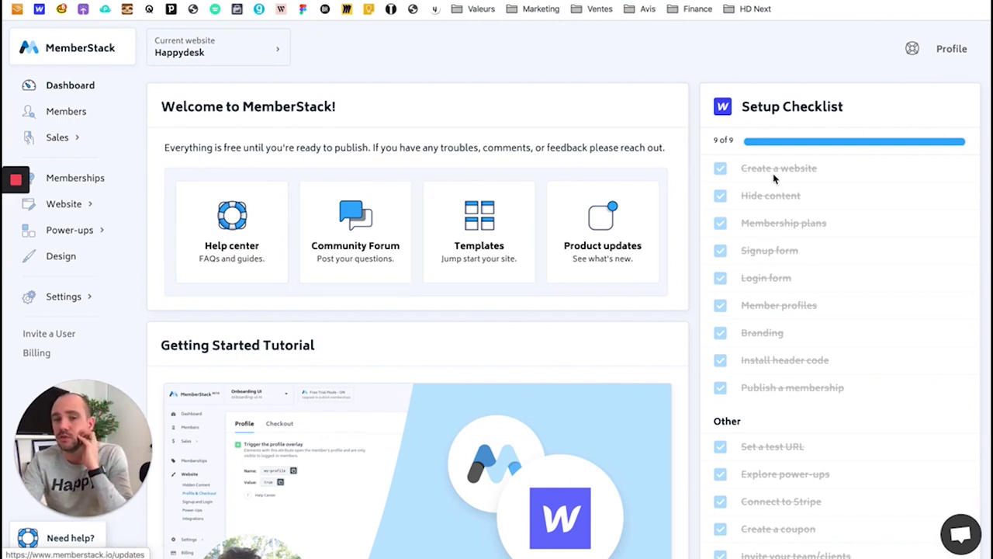
Open the Getting Started Tutorial from the Memberstack dashboard and look over the Webflow Tutorial page.
scroll(764, 182, "down", 3)
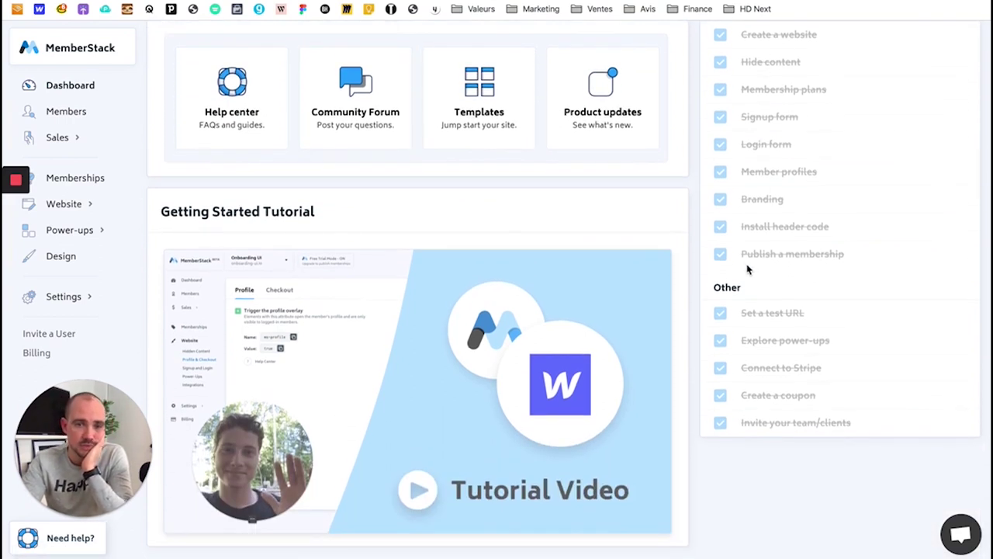
left_click(418, 494)
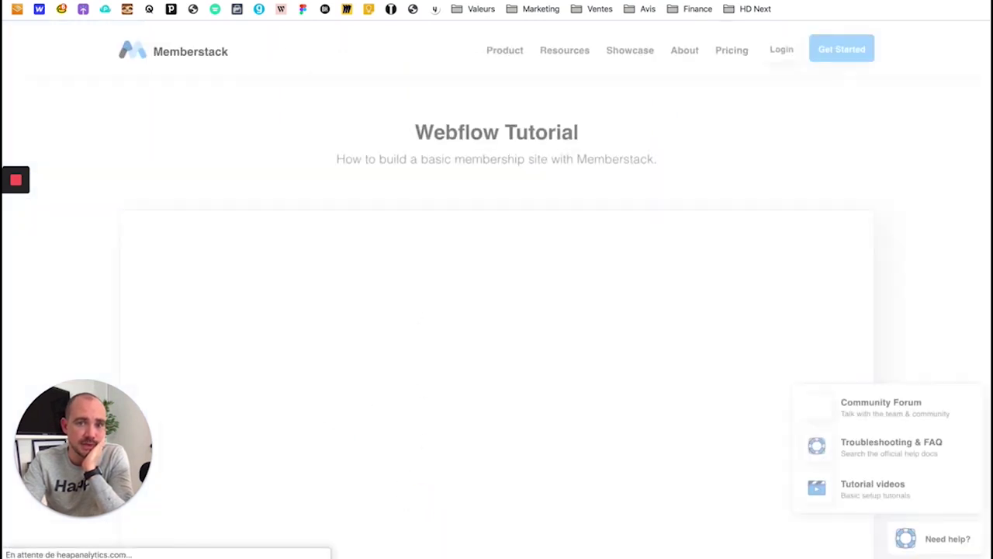
scroll(239, 313, "down", 3)
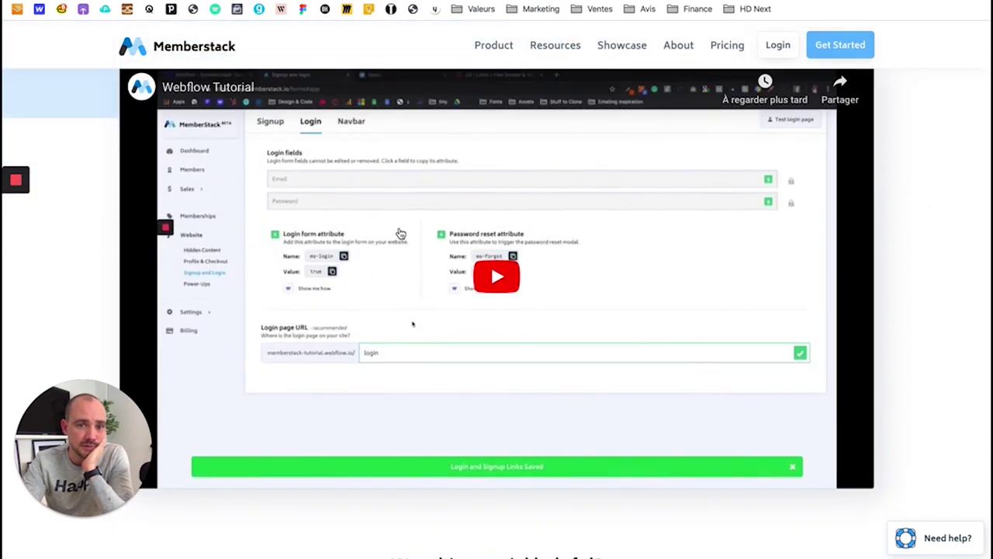
scroll(473, 367, "down", 2)
scroll(233, 399, "up", 1)
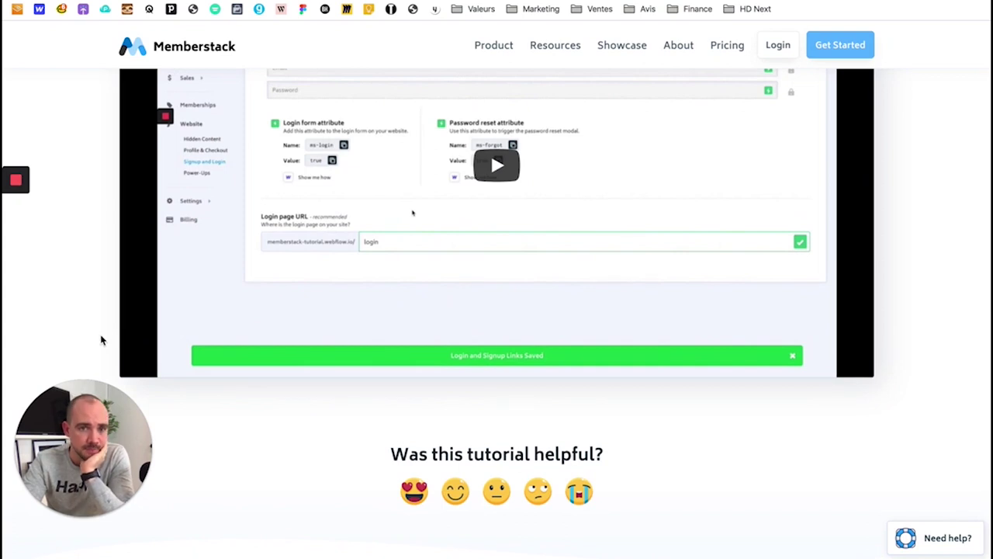
scroll(101, 339, "up", 3)
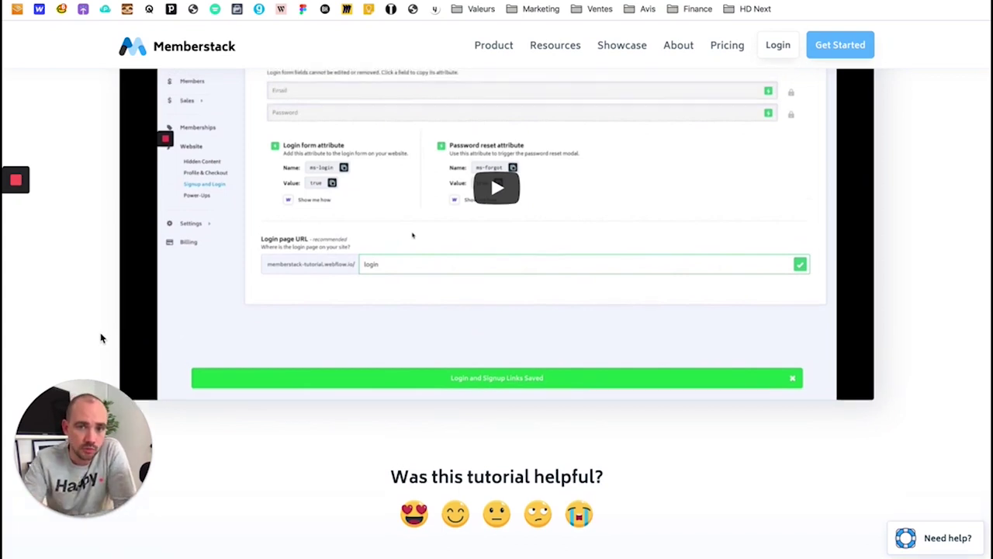